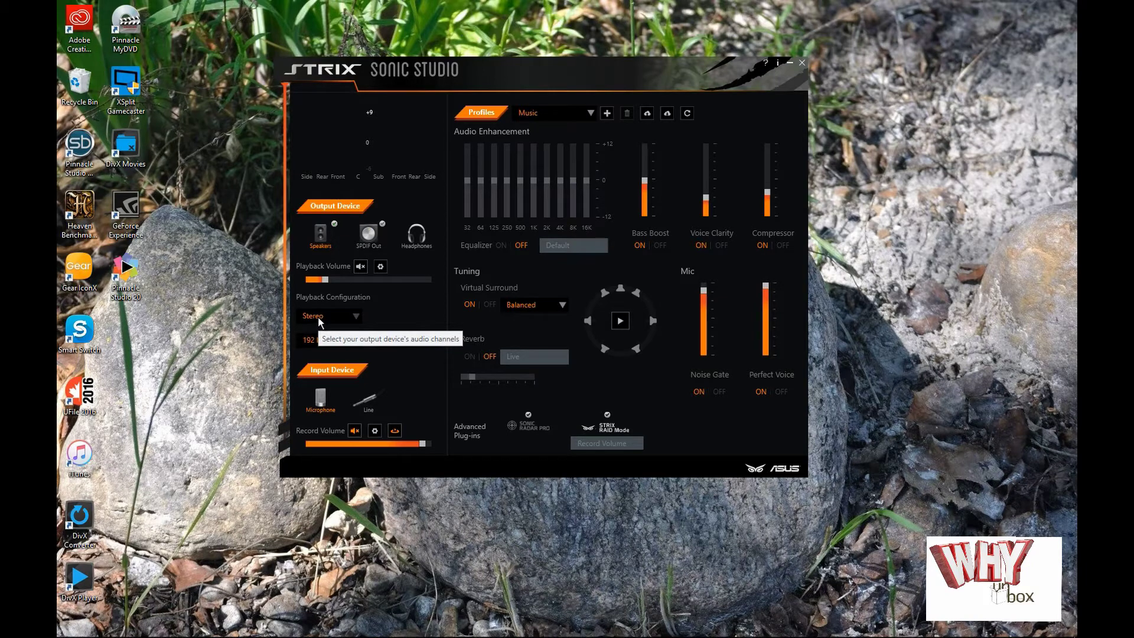
# Open the list of available playback channel configurations in Strix Sonic Studio
pyautogui.click(356, 320)
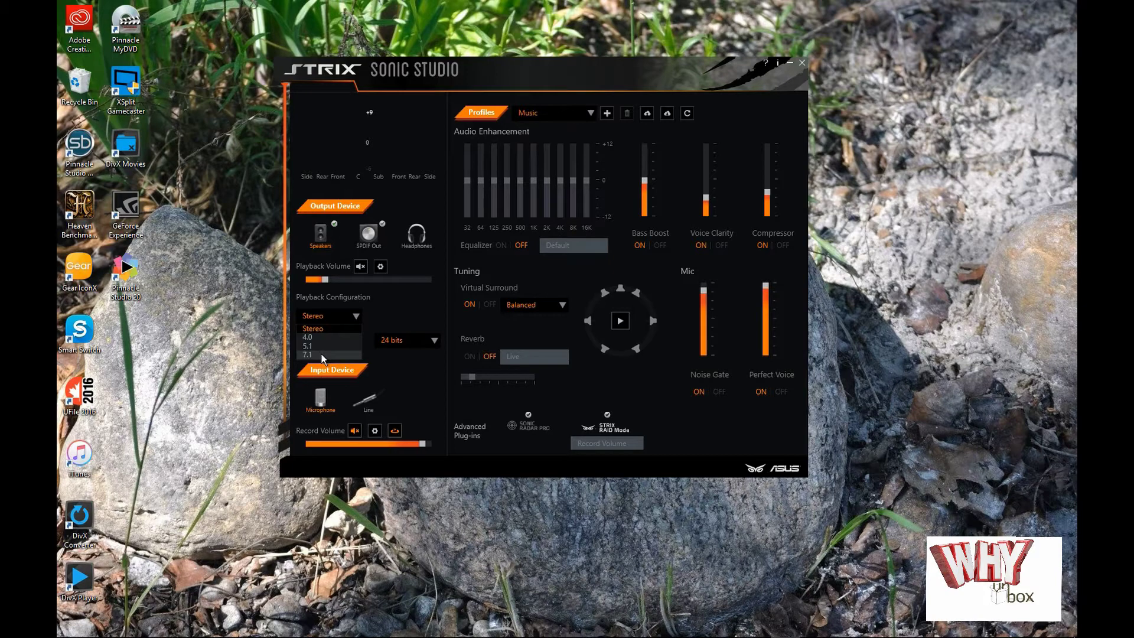
pyautogui.click(419, 312)
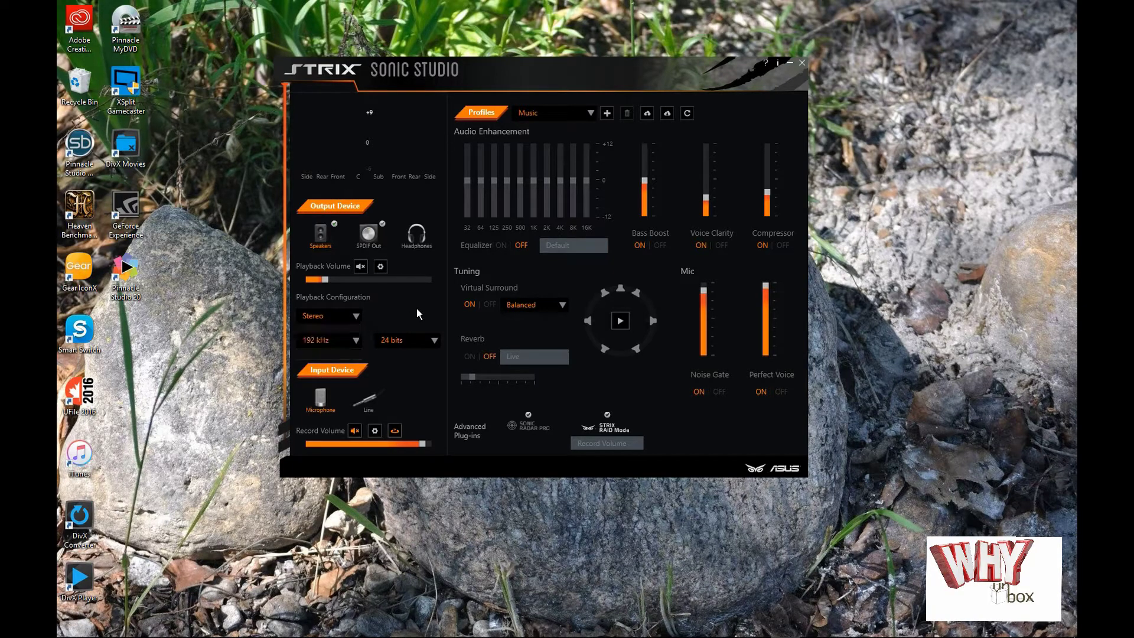
pyautogui.click(353, 343)
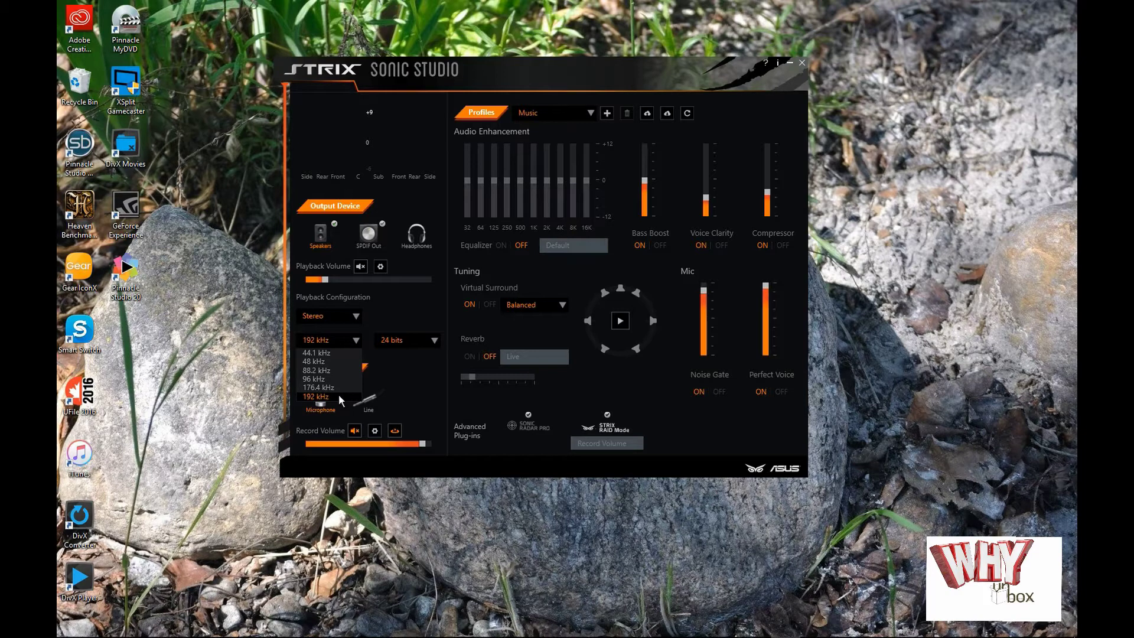
pyautogui.click(423, 339)
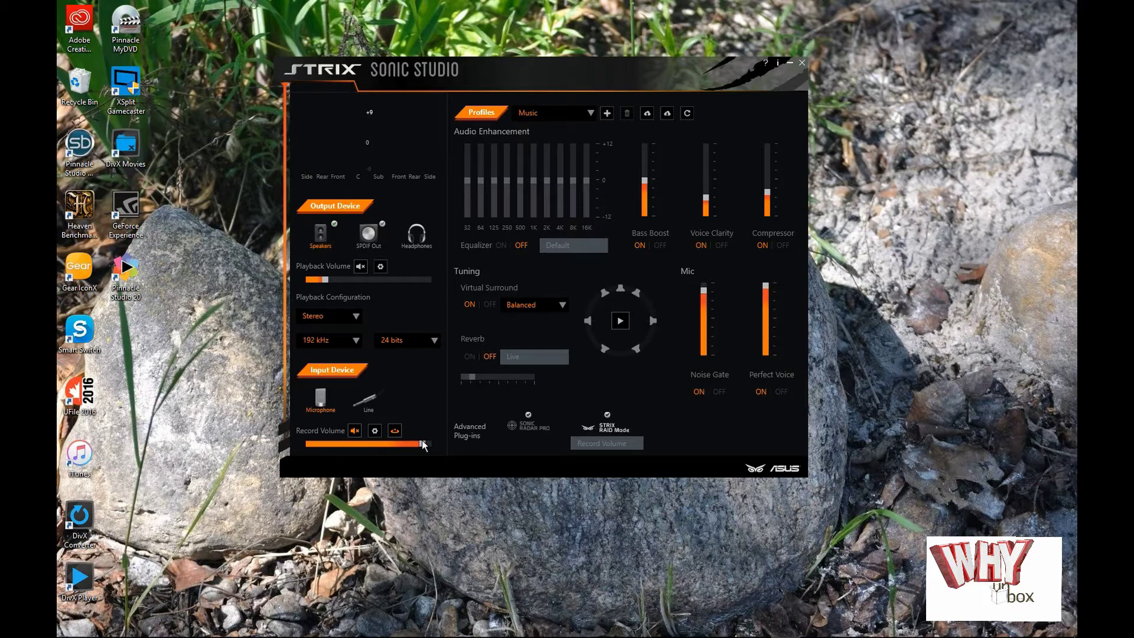
# Lower the record volume to 90 and show the list of sound profiles
pyautogui.moveTo(424, 443); pyautogui.dragTo(417, 441)
pyautogui.click(590, 113)
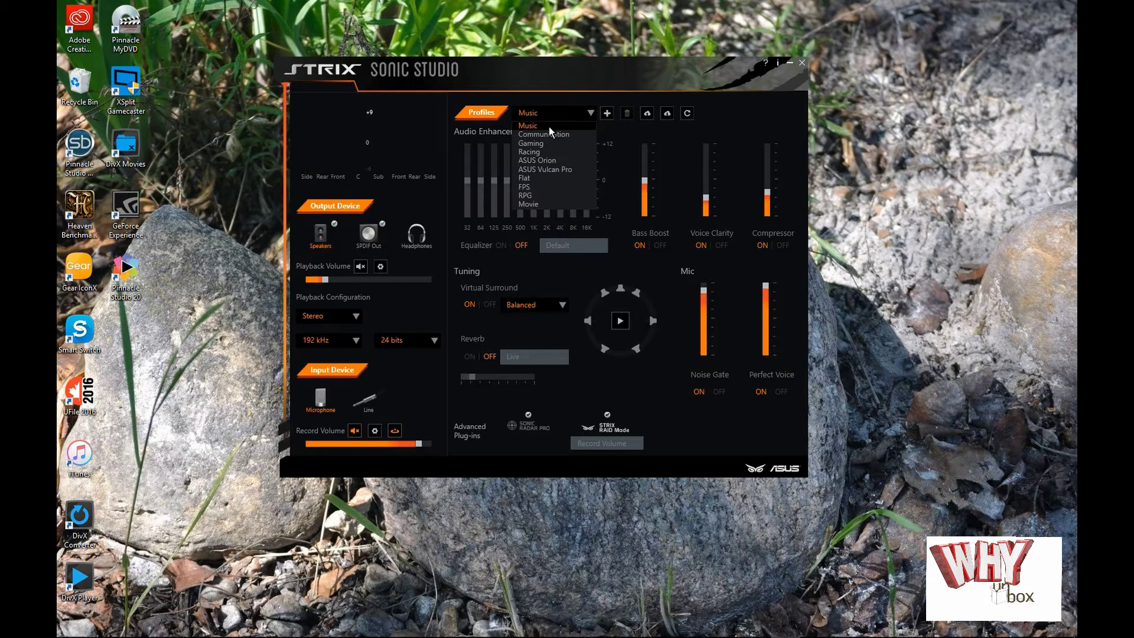
# Close, reopen and close the Profiles list again, keeping Music as the active profile
pyautogui.click(534, 80)
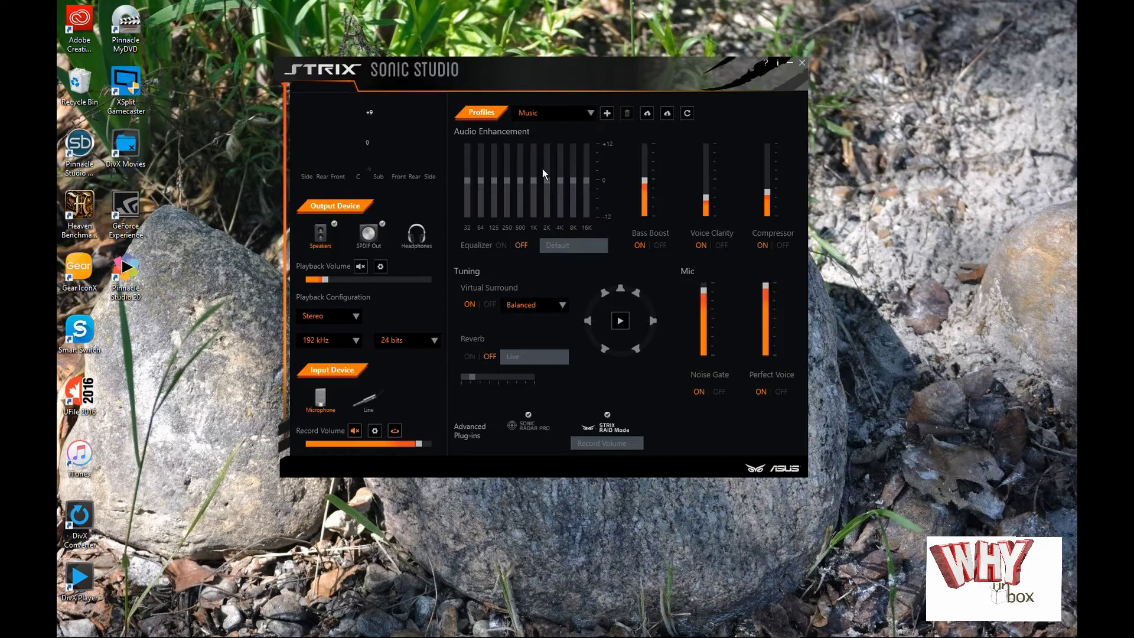
pyautogui.click(592, 112)
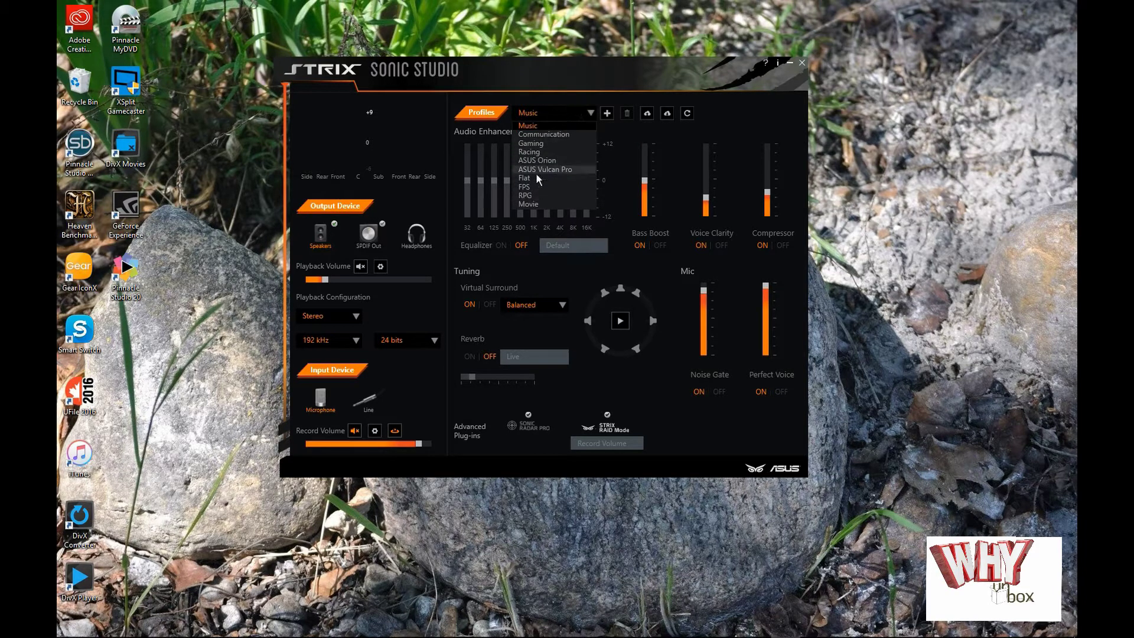
pyautogui.click(728, 111)
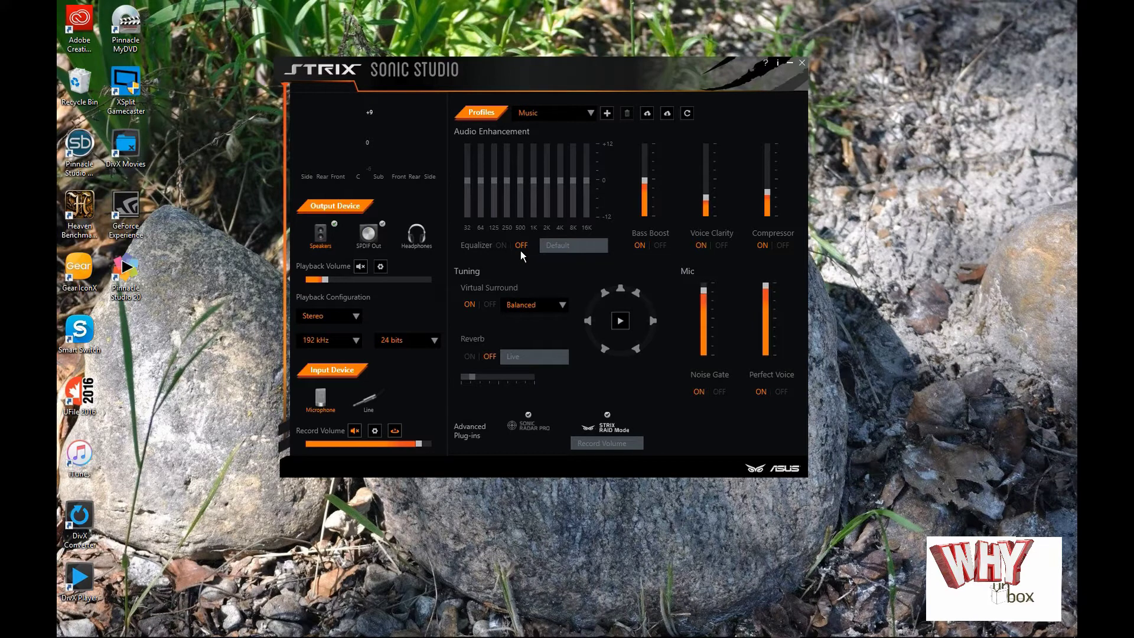
# Turn the equalizer on and back off, then list the Virtual Surround presets
pyautogui.click(501, 246)
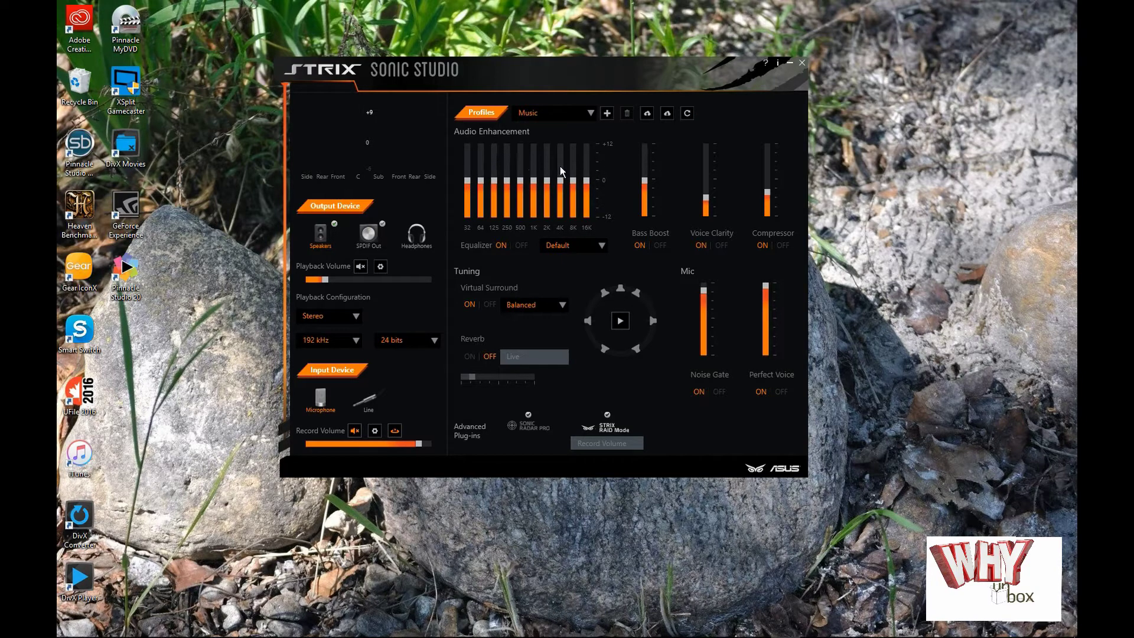
pyautogui.click(523, 245)
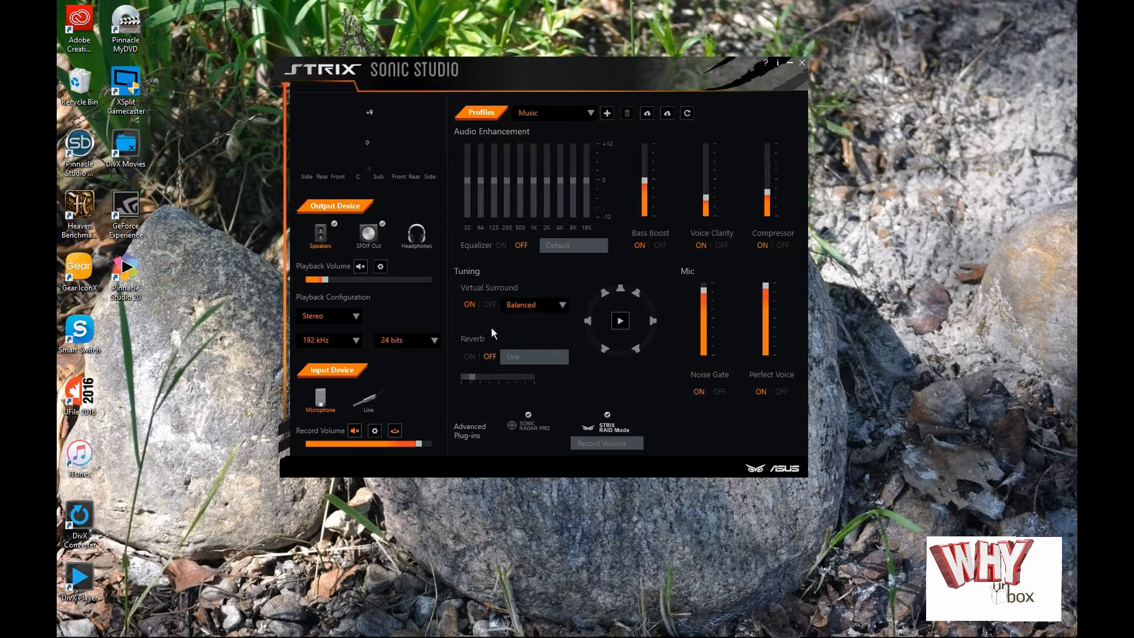
pyautogui.click(563, 303)
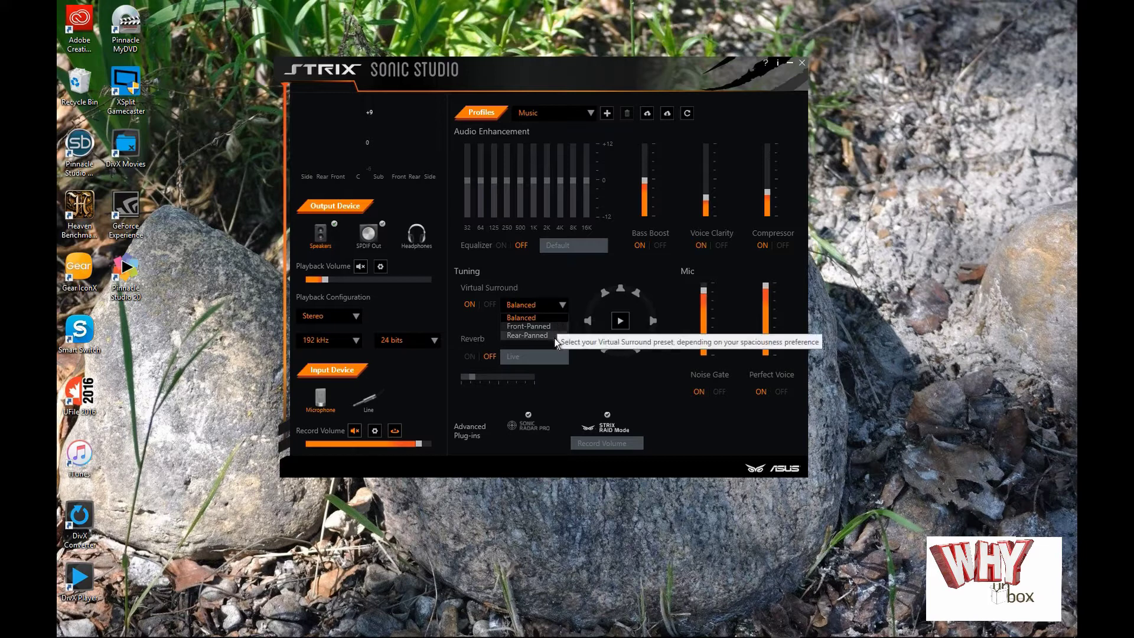
# Keep Virtual Surround on Balanced, try Reverb with the Live preset, then switch Reverb off
pyautogui.click(476, 319)
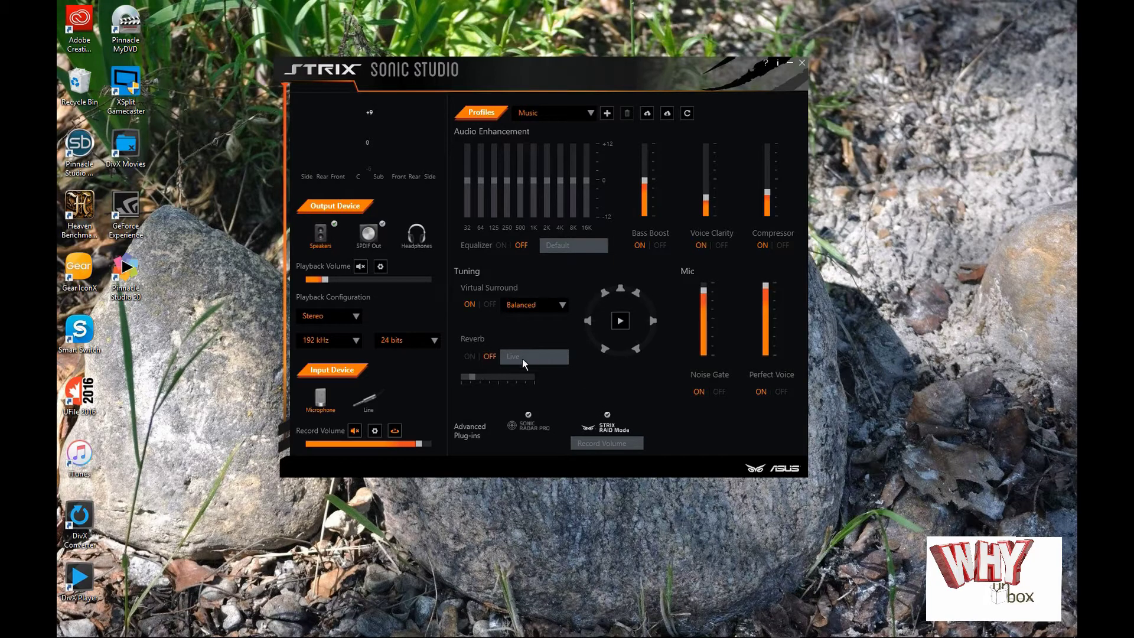
pyautogui.click(471, 357)
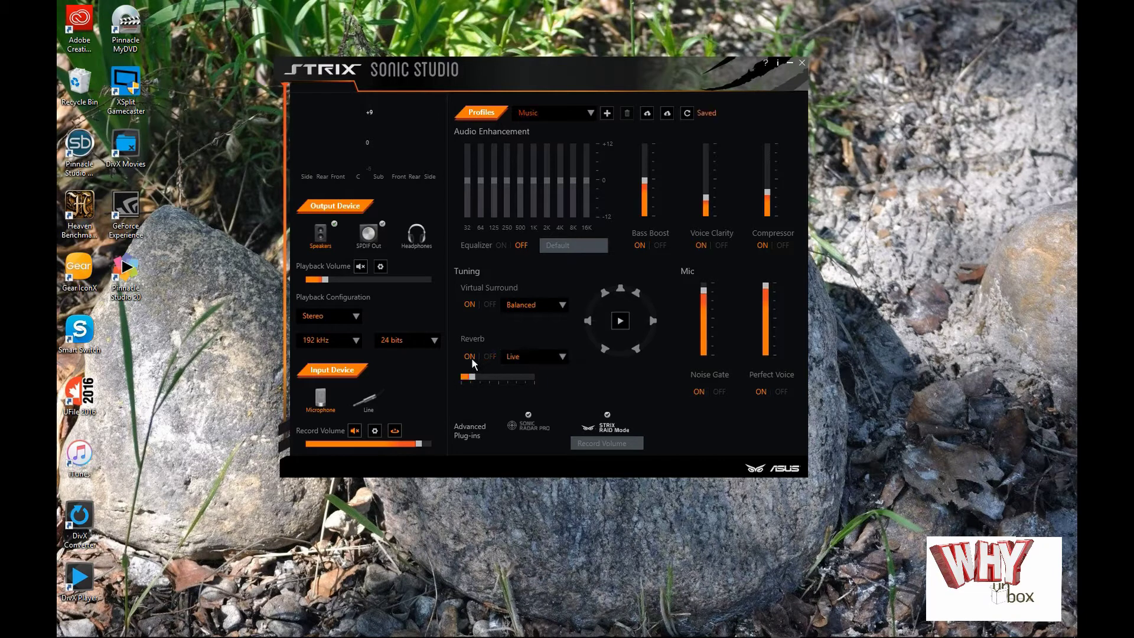
pyautogui.click(531, 357)
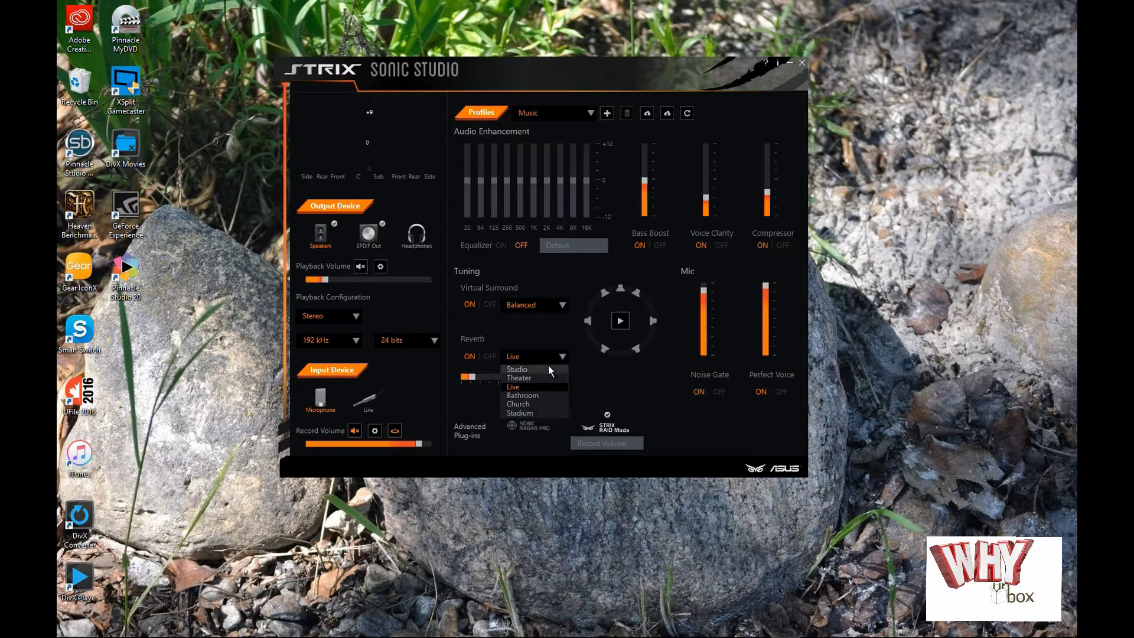
pyautogui.click(541, 342)
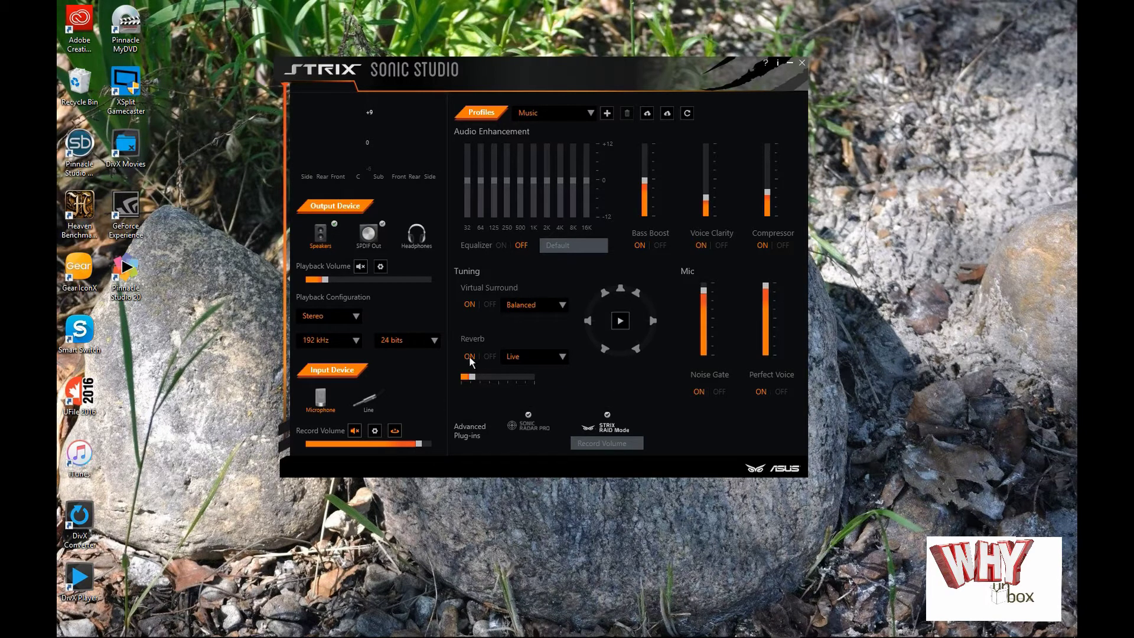
pyautogui.click(490, 357)
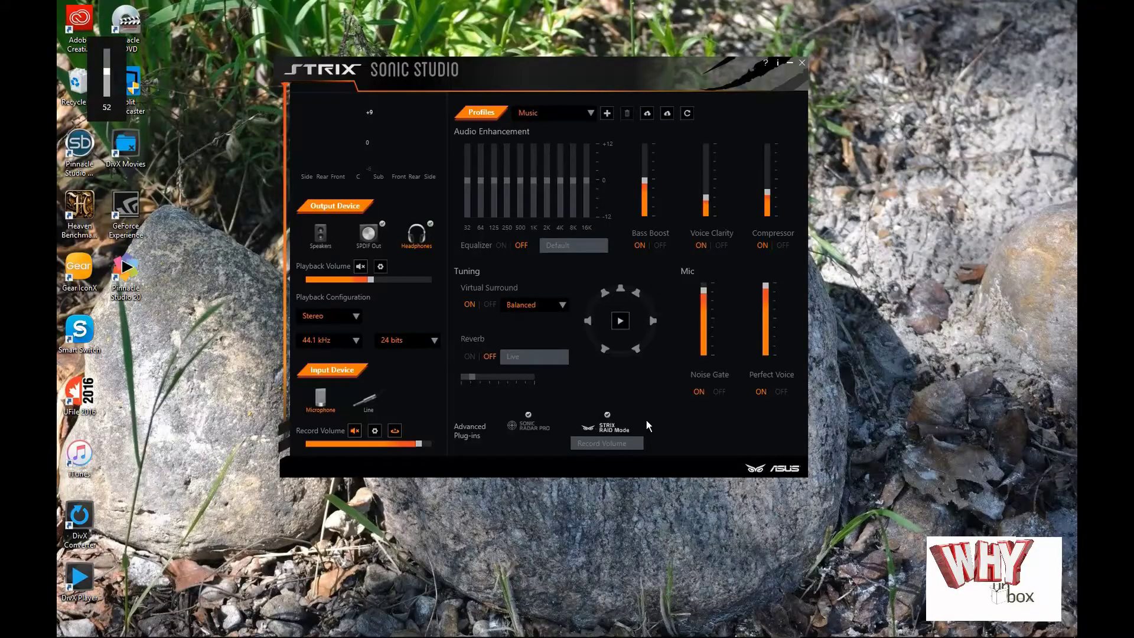
# Lower headphone playback volume to 14 and toggle mute several times, ending unmuted
pyautogui.press('XF86AudioLowerVolume')
pyautogui.press('XF86AudioLowerVolume')
pyautogui.press('XF86AudioLowerVolume')
pyautogui.press('XF86AudioLowerVolume')
pyautogui.press('XF86AudioLowerVolume')
pyautogui.press('XF86AudioLowerVolume')
pyautogui.press('XF86AudioLowerVolume')
pyautogui.press('XF86AudioLowerVolume')
pyautogui.press('XF86AudioLowerVolume')
pyautogui.press('XF86AudioLowerVolume')
pyautogui.press('XF86AudioLowerVolume')
pyautogui.press('XF86AudioLowerVolume')
pyautogui.press('XF86AudioLowerVolume')
pyautogui.press('XF86AudioLowerVolume')
pyautogui.press('XF86AudioLowerVolume')
pyautogui.press('XF86AudioLowerVolume')
pyautogui.press('XF86AudioLowerVolume')
pyautogui.press('XF86AudioMute')
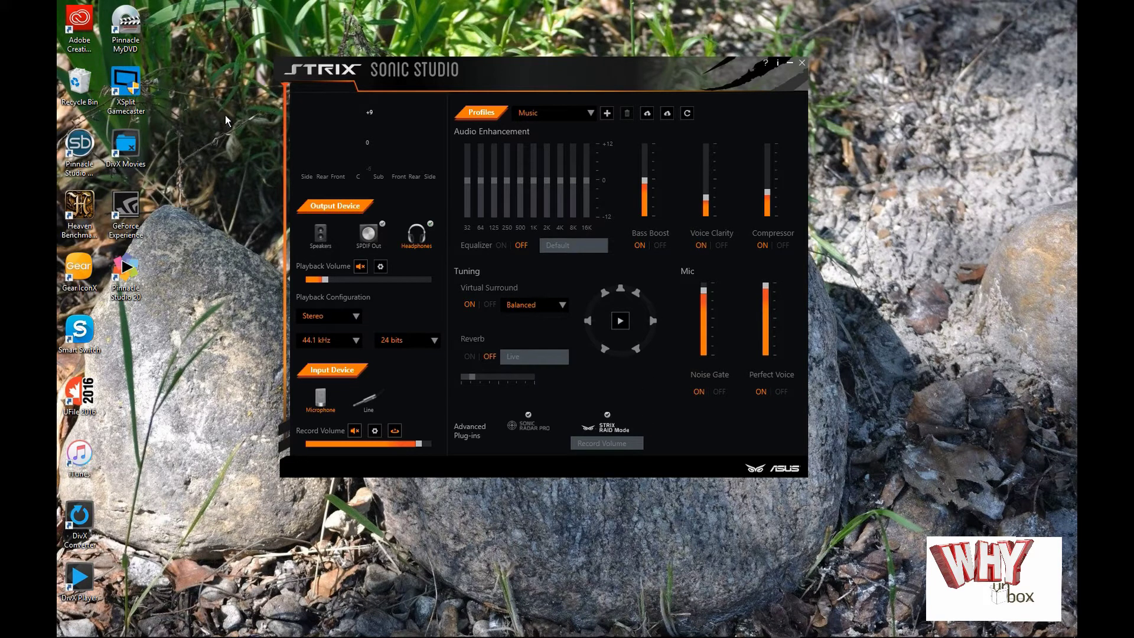
pyautogui.press('XF86AudioMute')
pyautogui.click(367, 274)
pyautogui.click(366, 274)
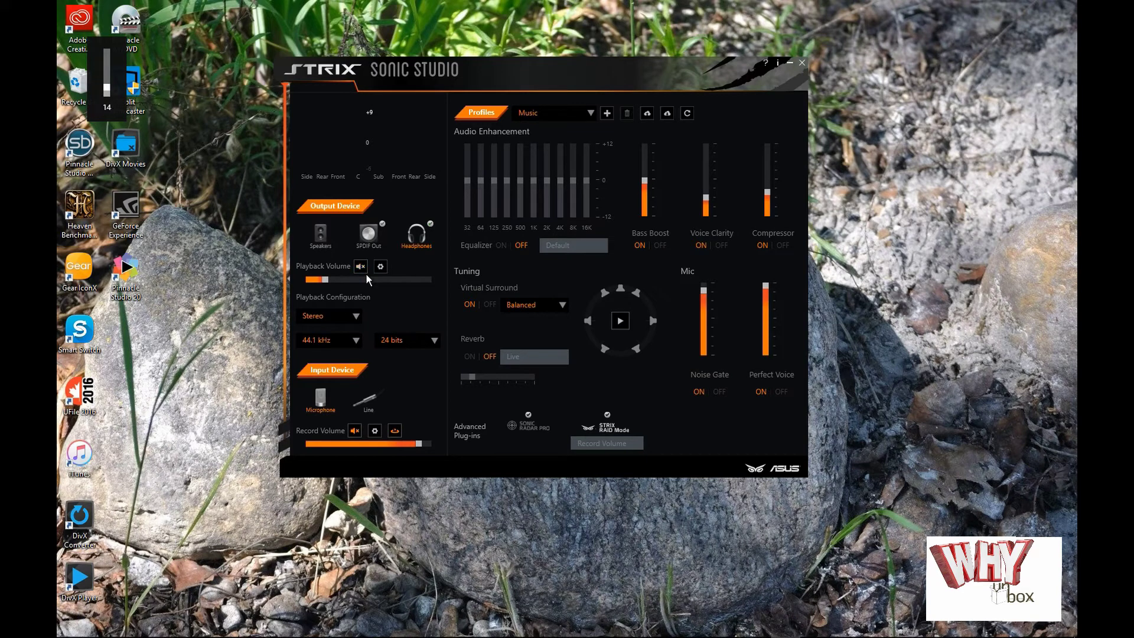
pyautogui.click(360, 267)
pyautogui.click(365, 273)
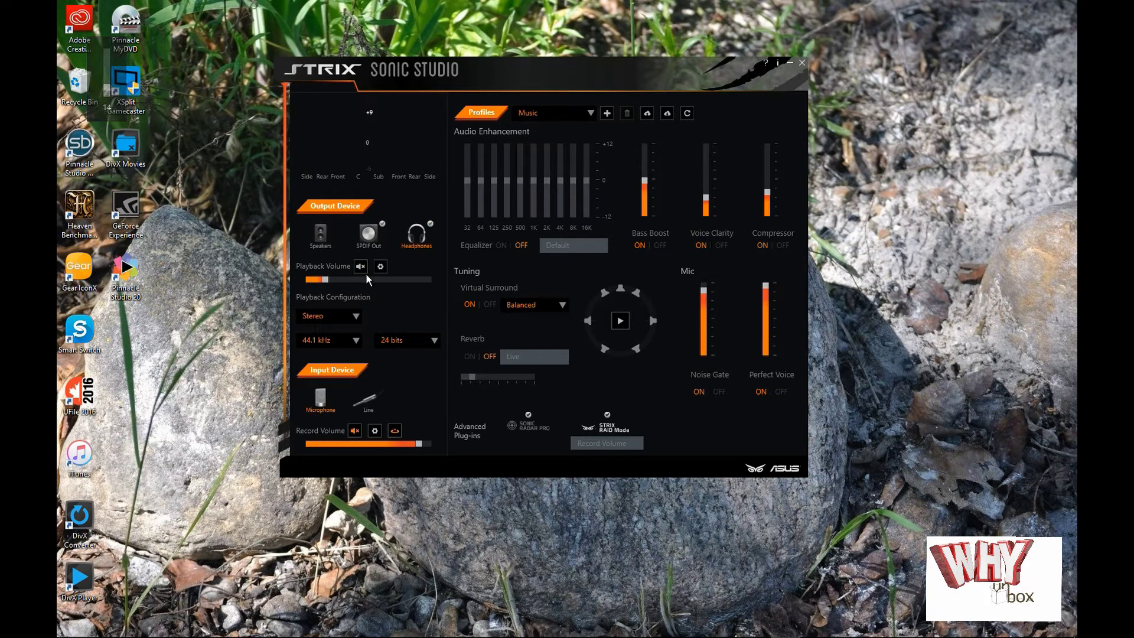
pyautogui.click(366, 275)
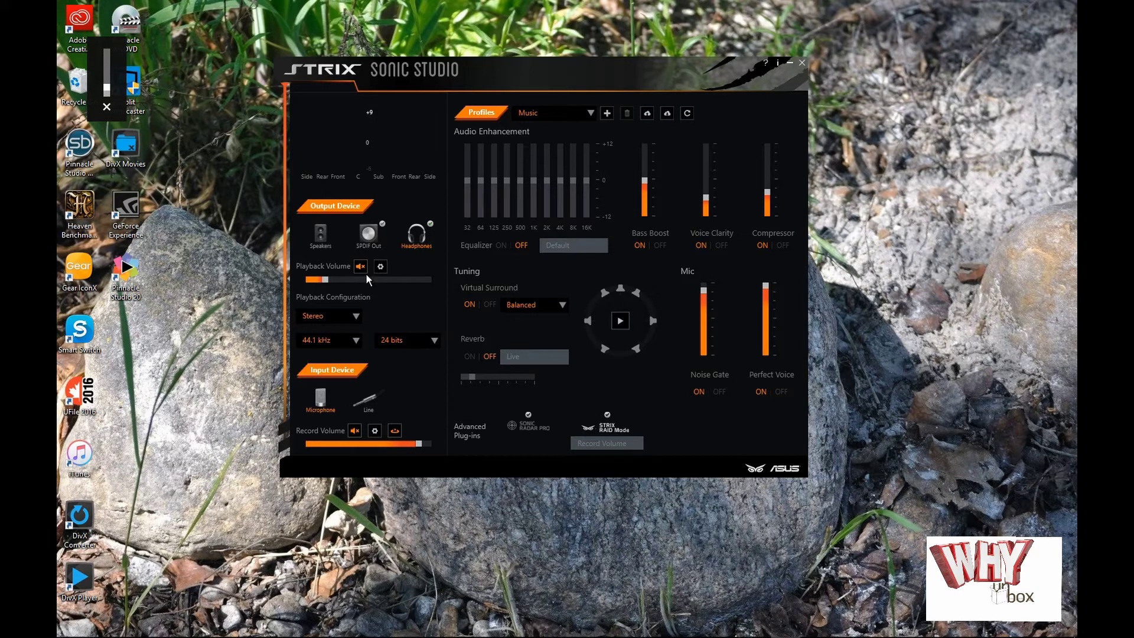
pyautogui.click(366, 274)
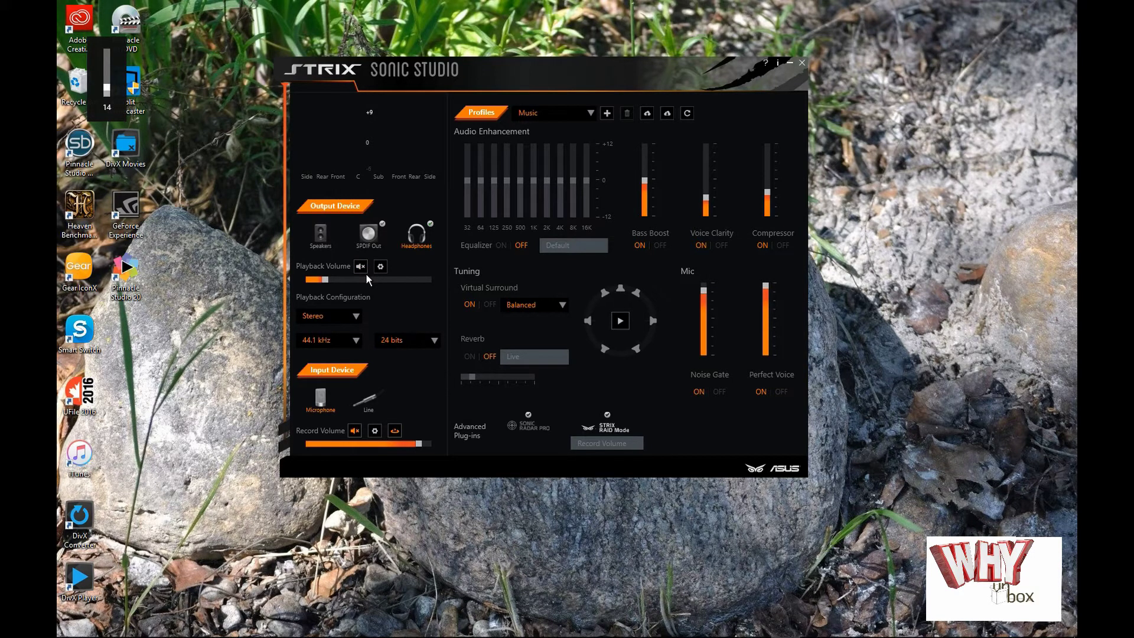